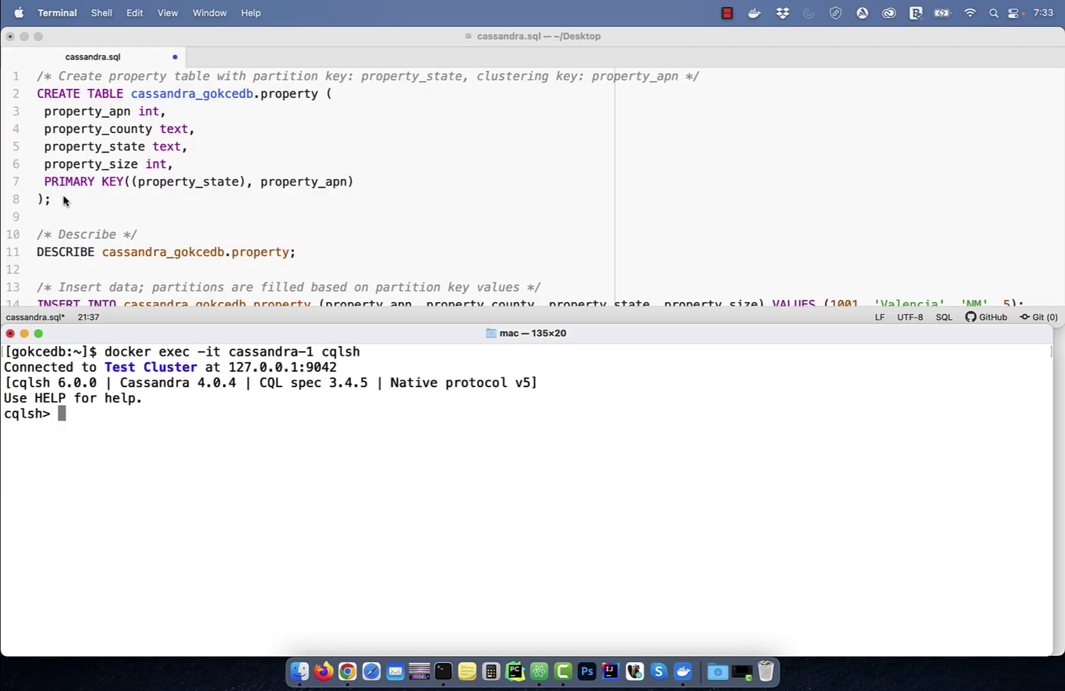
Walk through the property table columns, picking out property_state and property_apn as the keys.
double_click(289, 96)
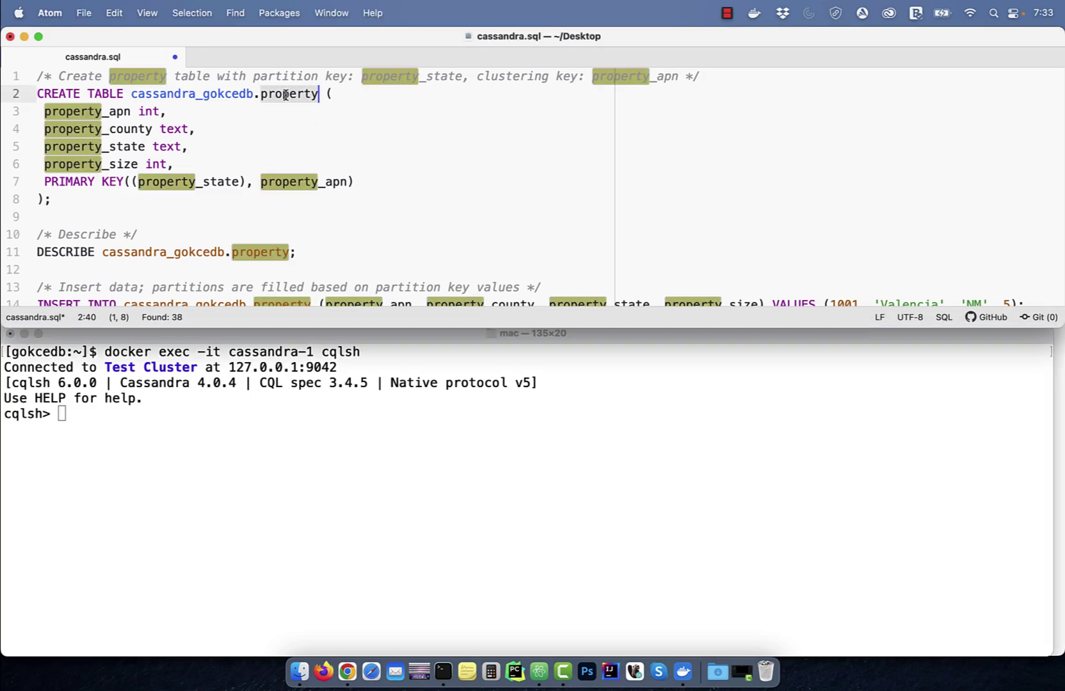
click(250, 111)
click(42, 111)
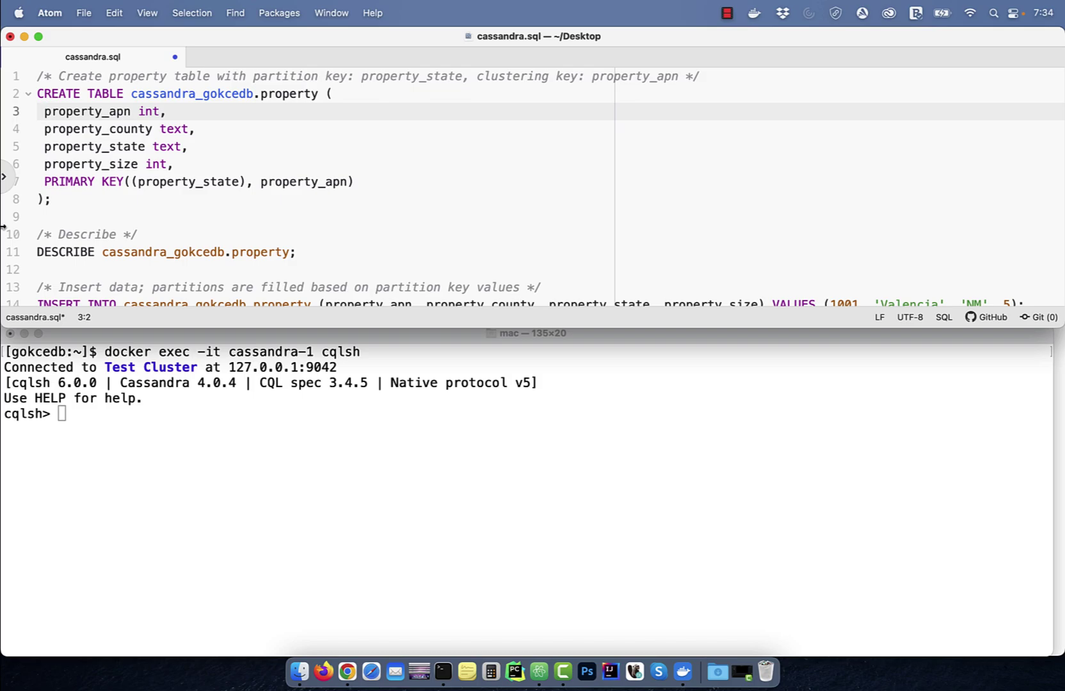
key(Down)
key(Down)
key(Down)
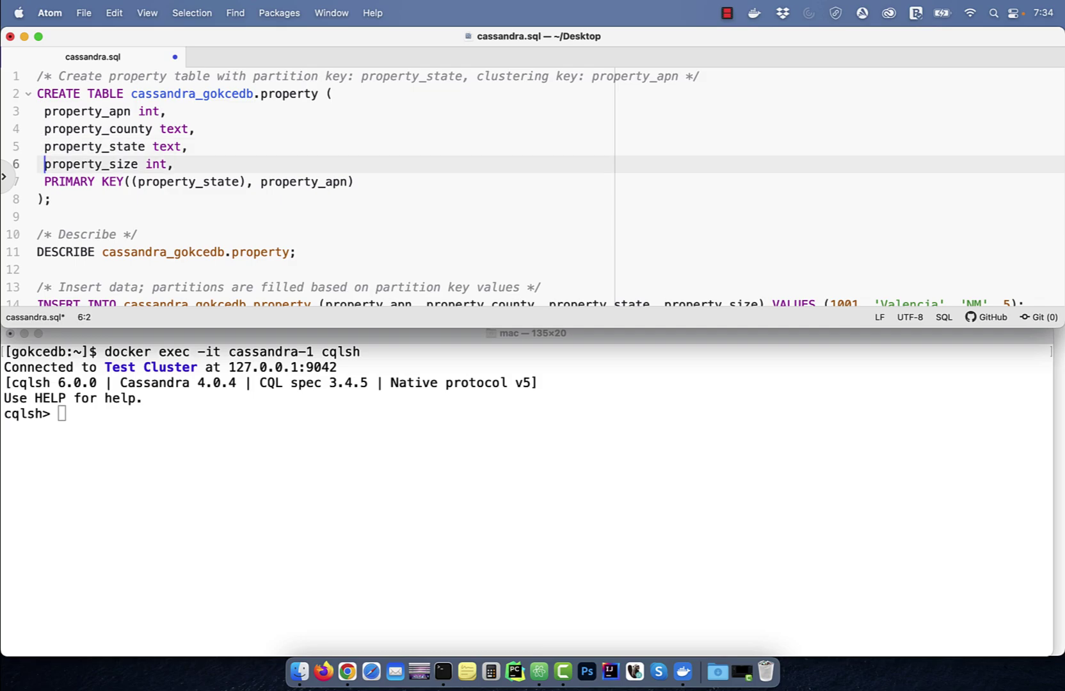
key(Down)
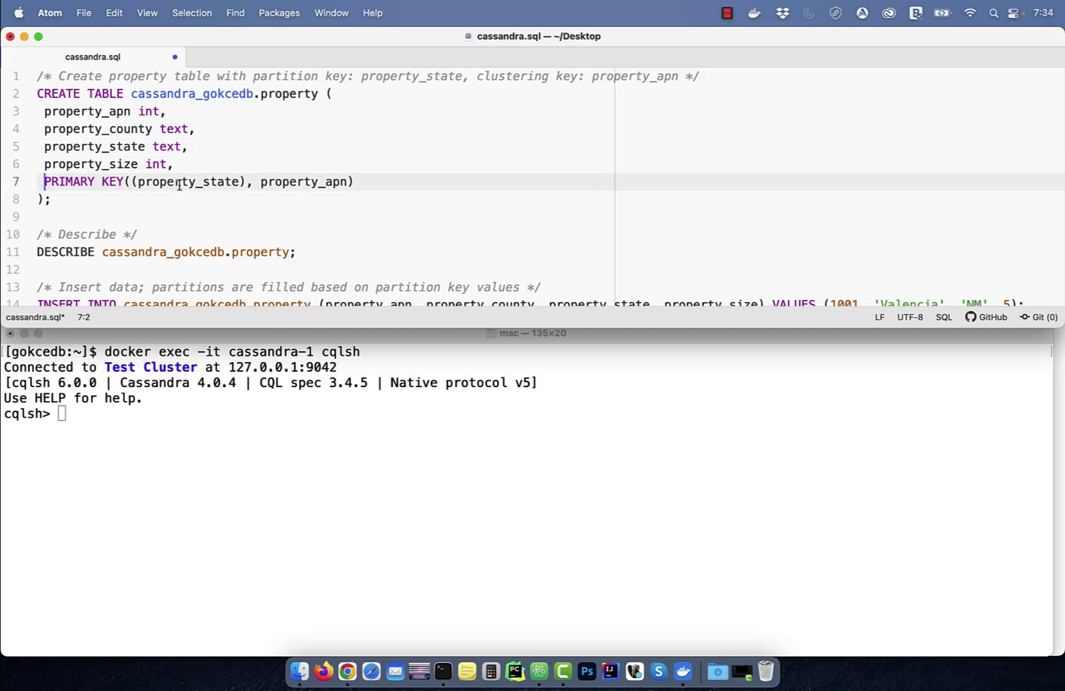
double_click(187, 182)
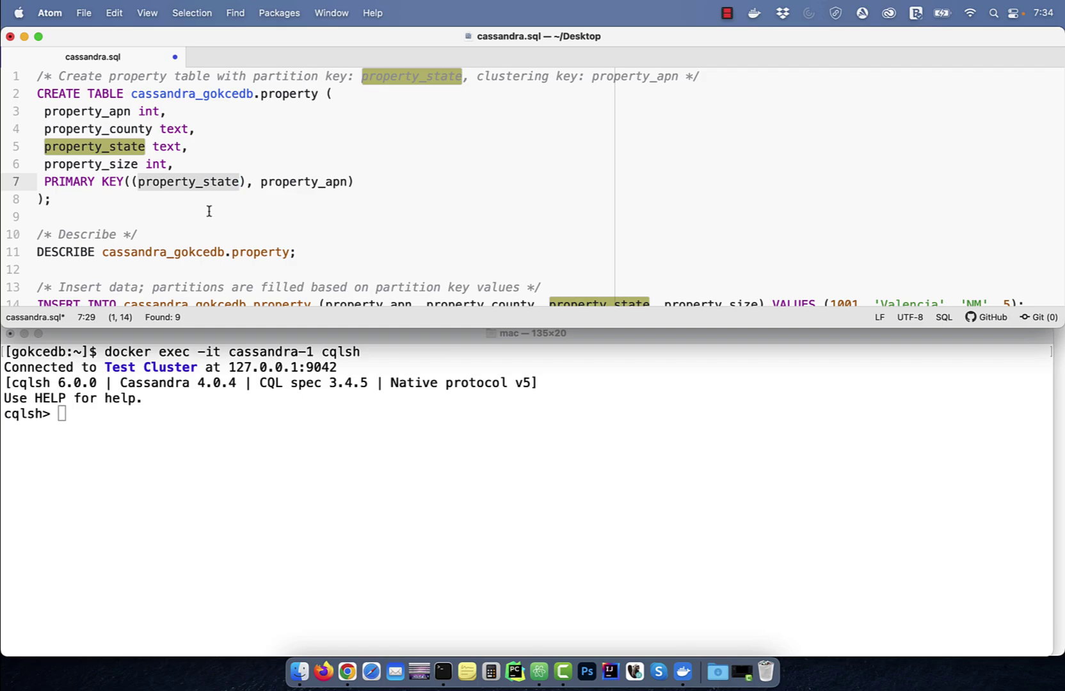
double_click(291, 190)
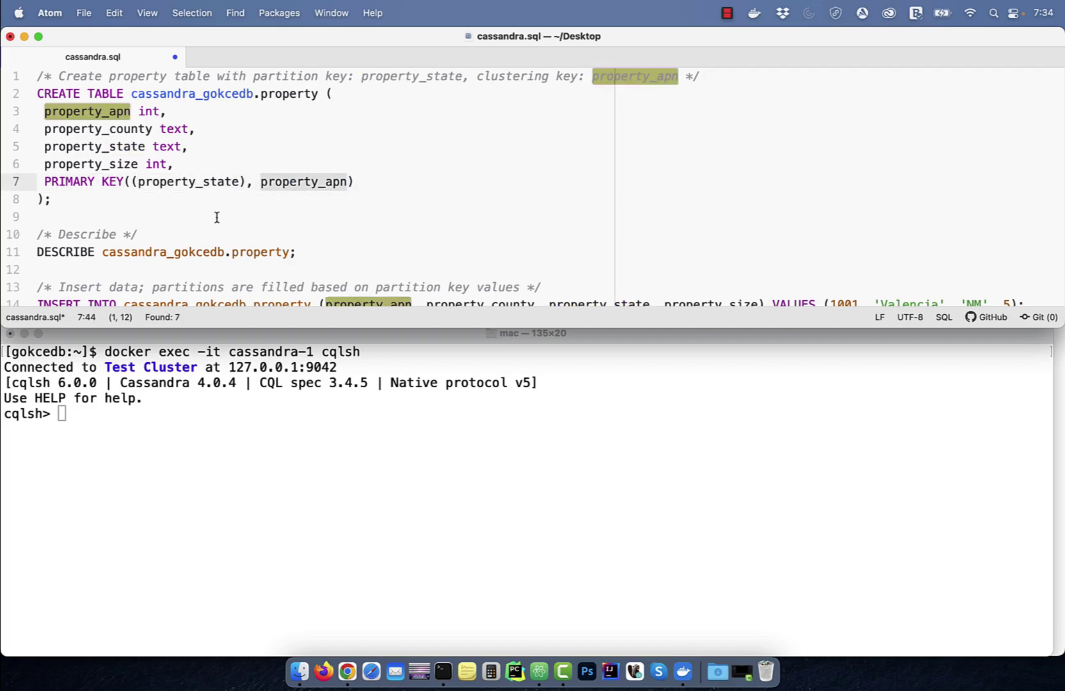
Copy the CREATE TABLE property statement into cqlsh and run it.
drag(55, 199, 30, 99)
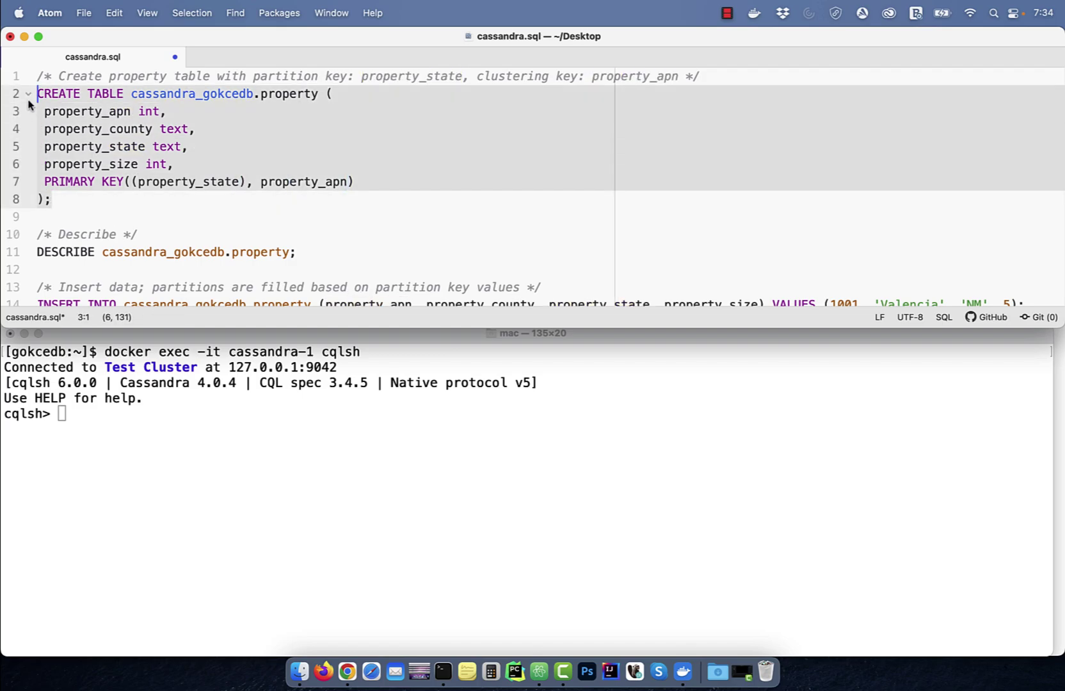
key(super+c)
click(172, 417)
key(super+v)
key(Return)
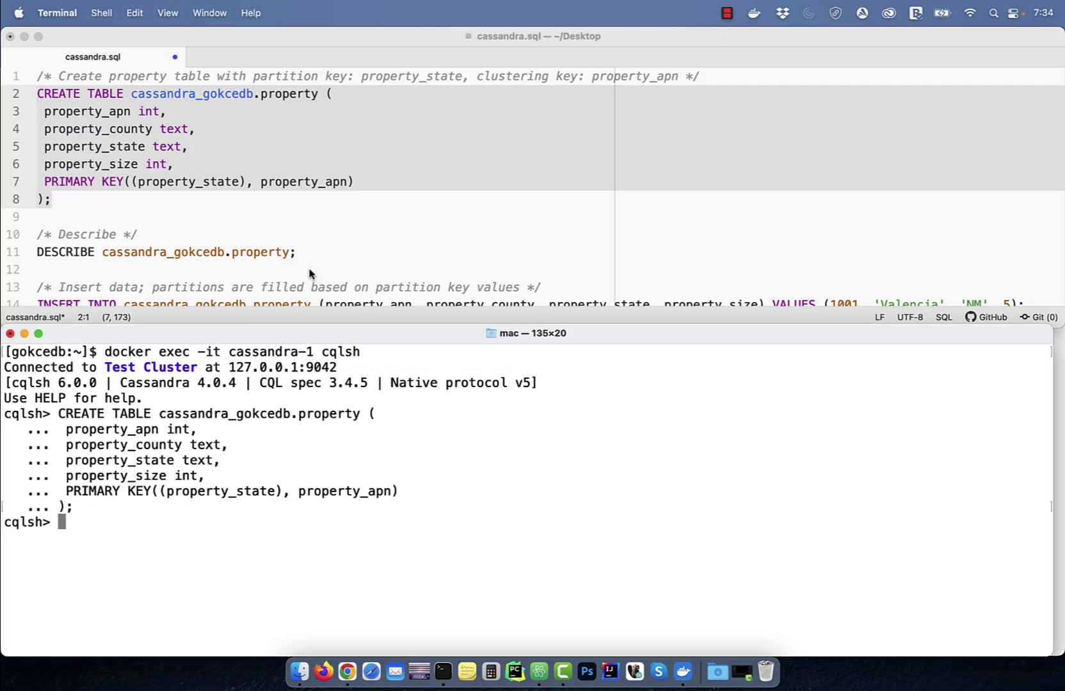
Run the line-11 DESCRIBE statement and point out property_apn as the clustering column.
click(312, 274)
drag(306, 252, 37, 252)
key(super+c)
click(125, 563)
key(super+v)
key(Return)
scroll(229, 548, up, 5)
scroll(229, 547, up, 3)
double_click(93, 461)
double_click(246, 461)
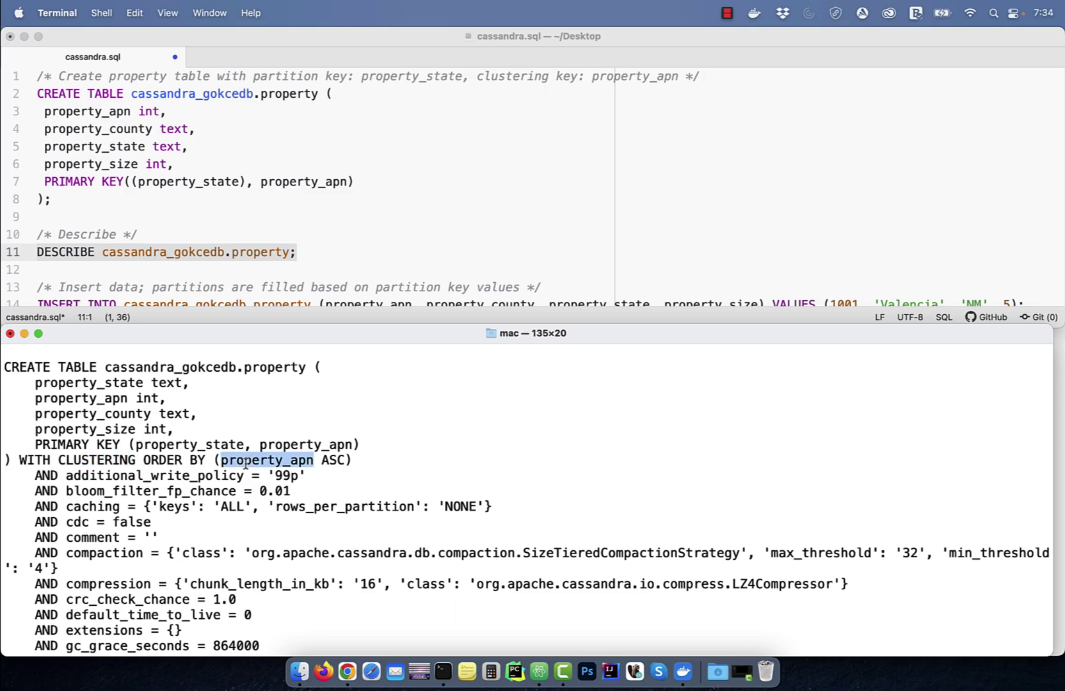
scroll(205, 465, down, 5)
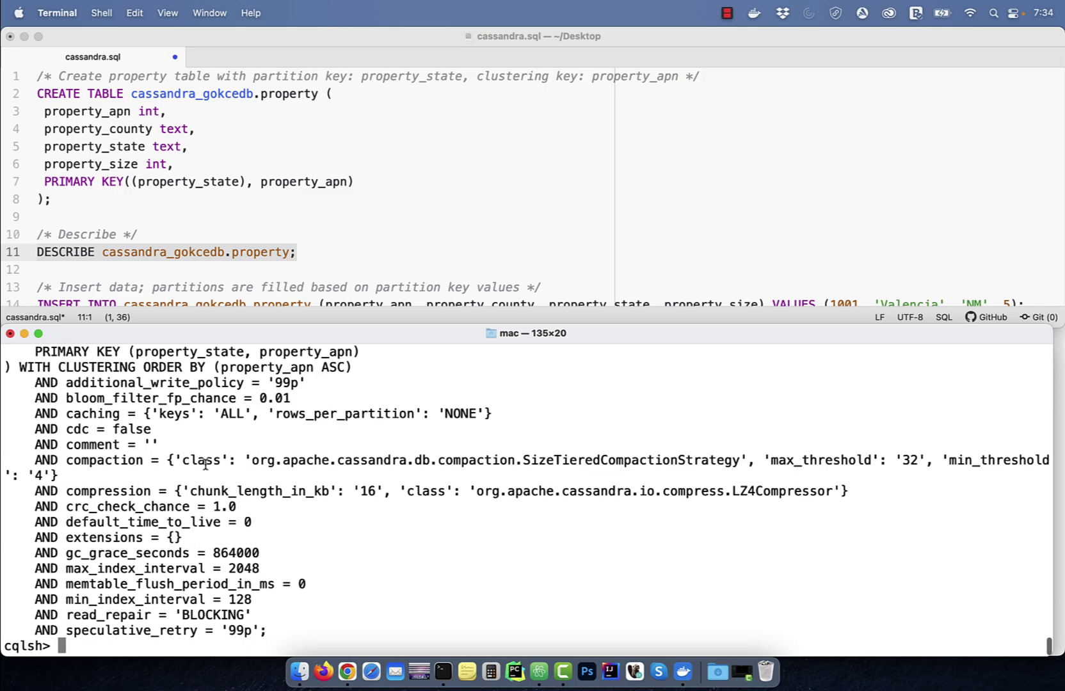
click(274, 208)
scroll(274, 202, down, 4)
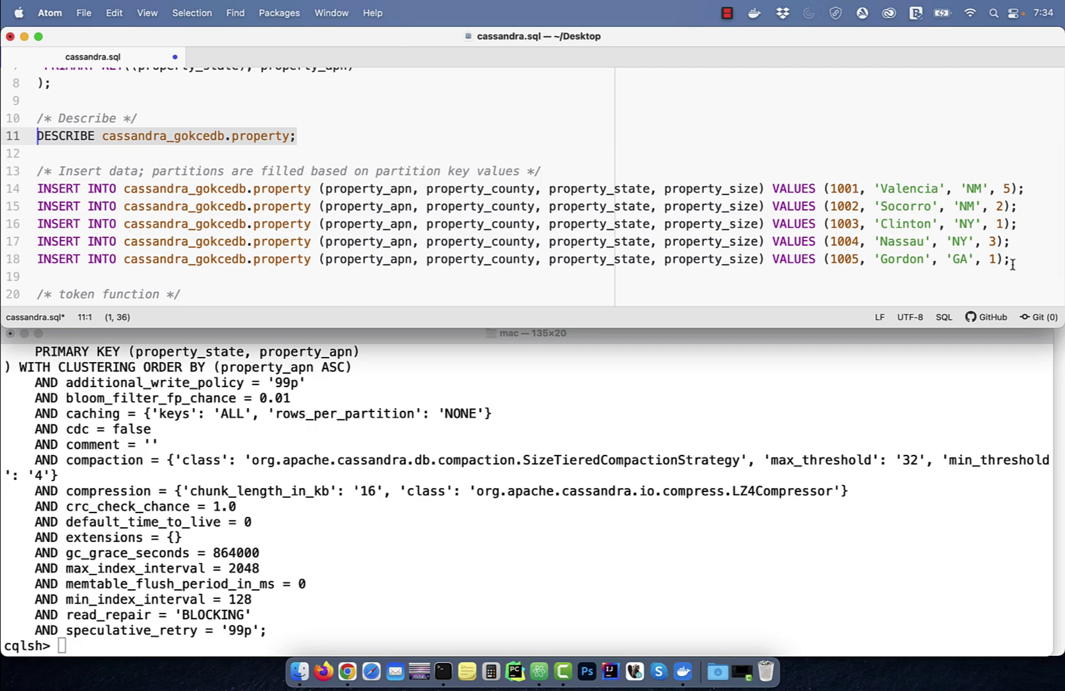
Run the five INSERT statements for APNs 1001–1005 in cqlsh, noting the NM state value.
mouse_move(1012, 260)
mouse_down()
mouse_move(153, 224)
mouse_move(36, 189)
mouse_up()
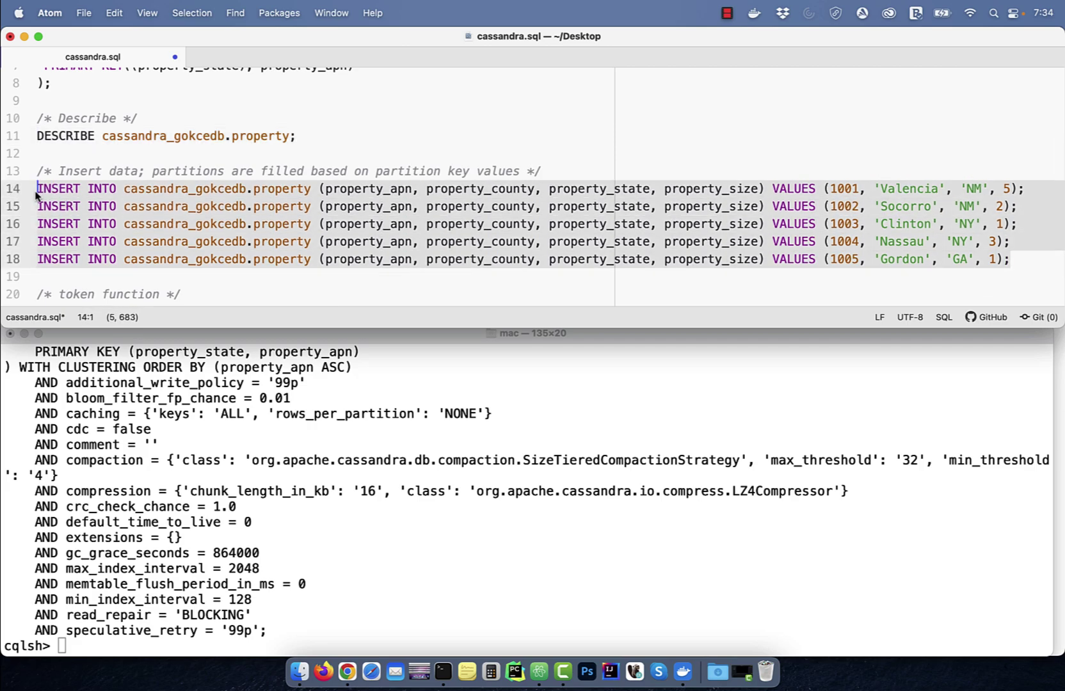
click(253, 637)
key(super+v)
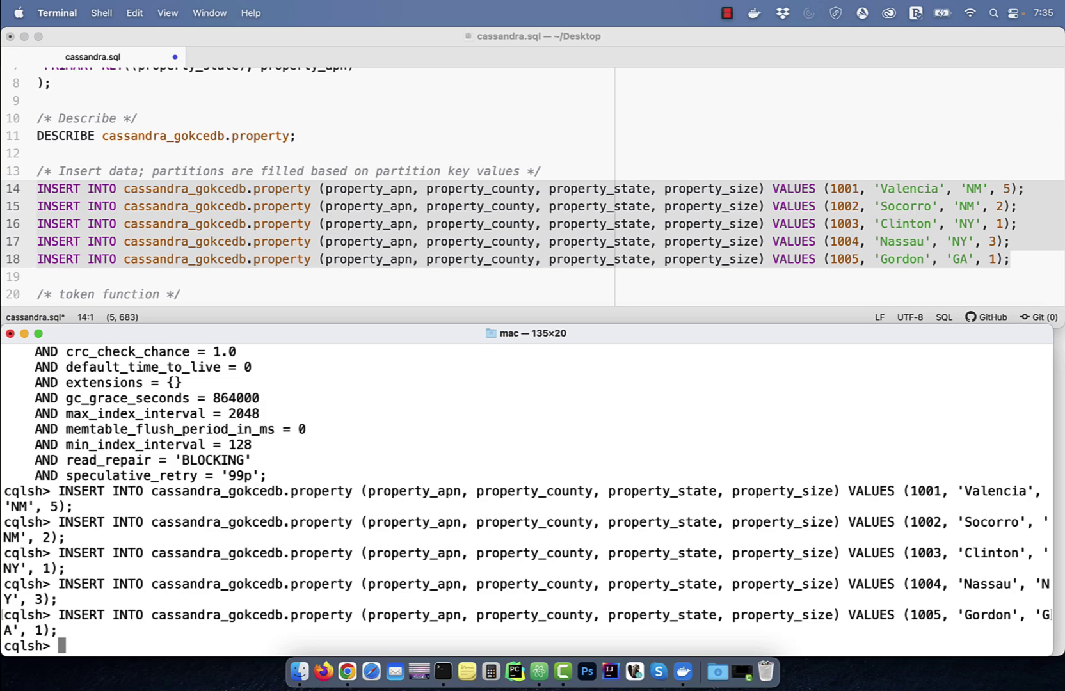
click(363, 272)
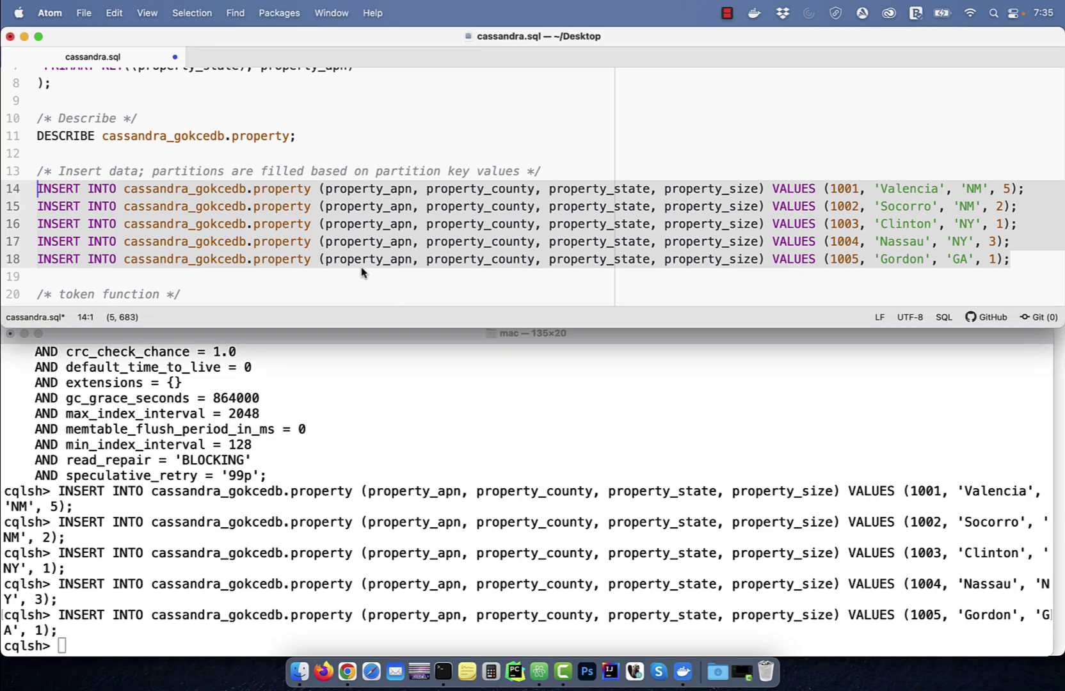
click(971, 189)
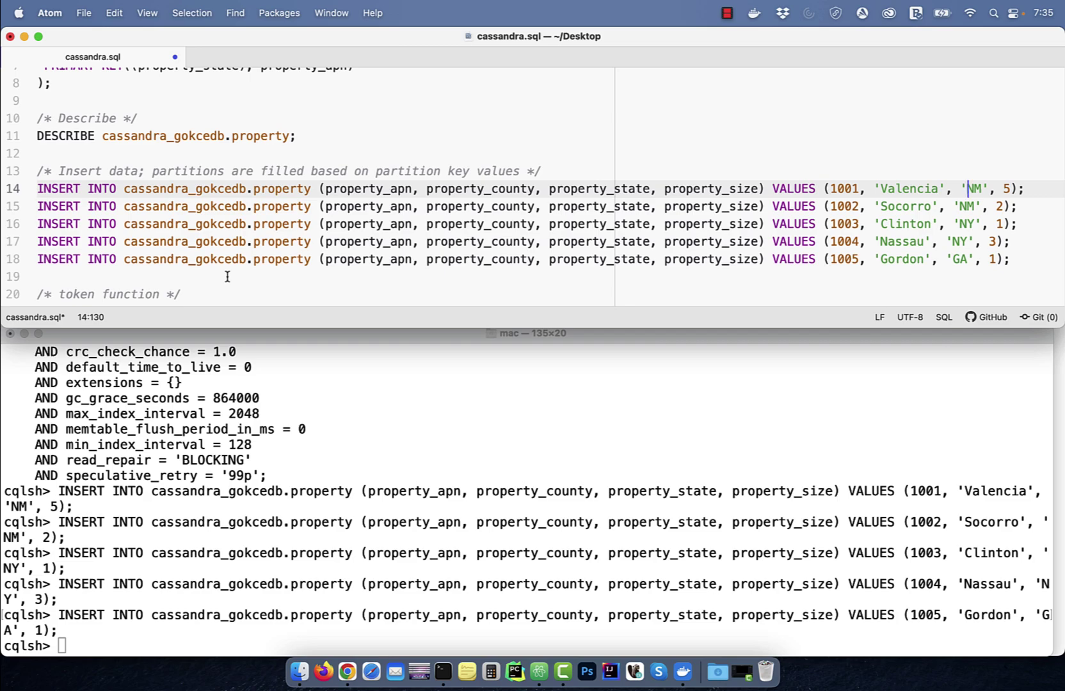
Run SELECT * FROM cassandra_gokcedb.property in cqlsh and mark the line-21 token query.
click(205, 526)
text(SELECT * FROM)
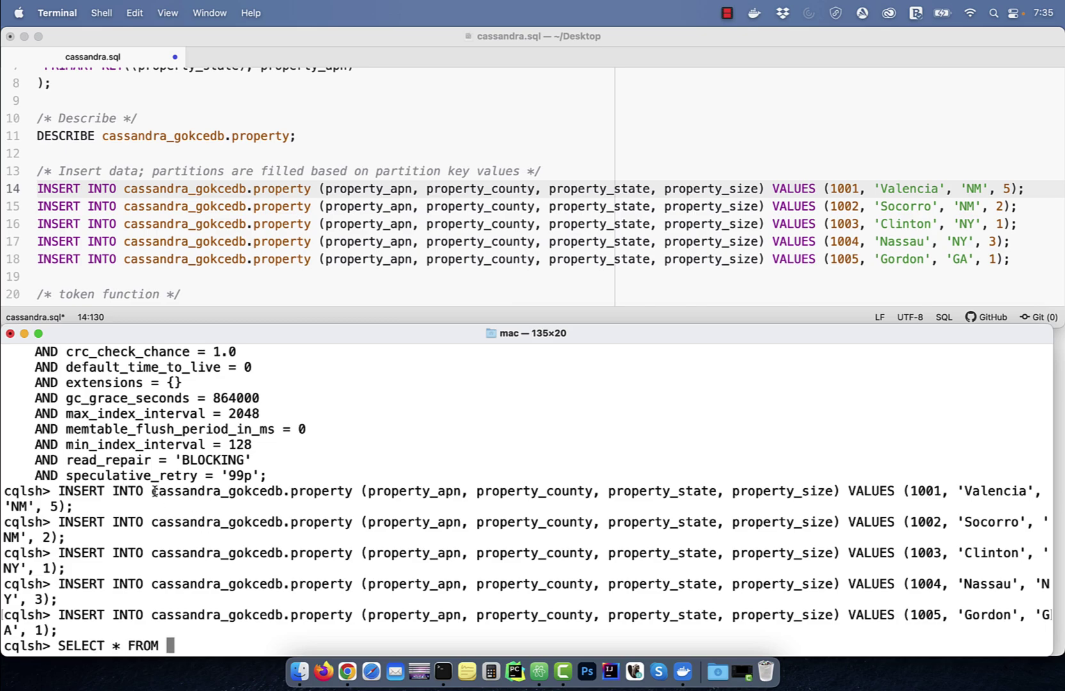
drag(152, 492, 353, 493)
key(super+c)
key(super+v)
text(;)
key(Return)
scroll(272, 241, down, 3)
click(583, 288)
drag(593, 261, 36, 262)
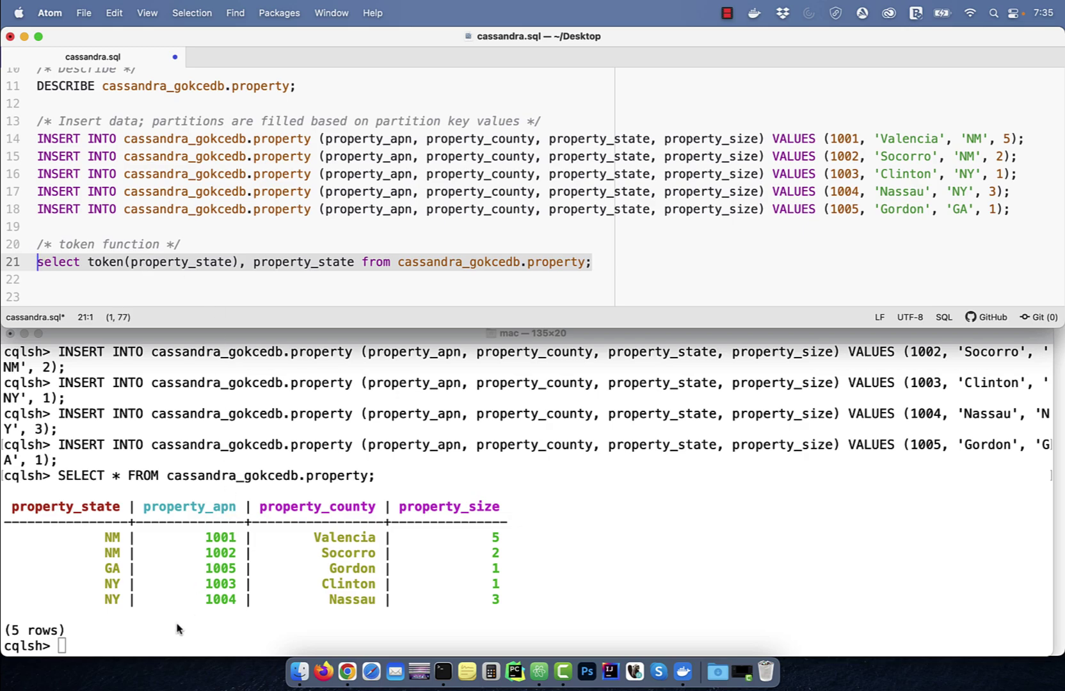
Run the pasted token(property_state) query at the cqlsh prompt.
click(169, 637)
key(super+v)
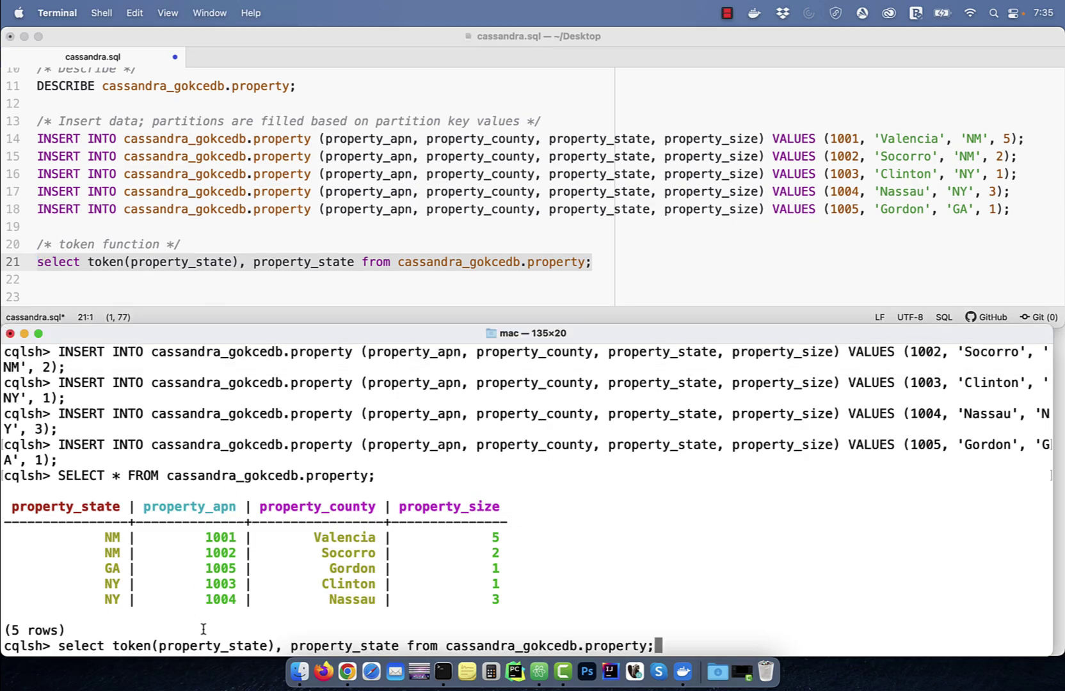
key(Return)
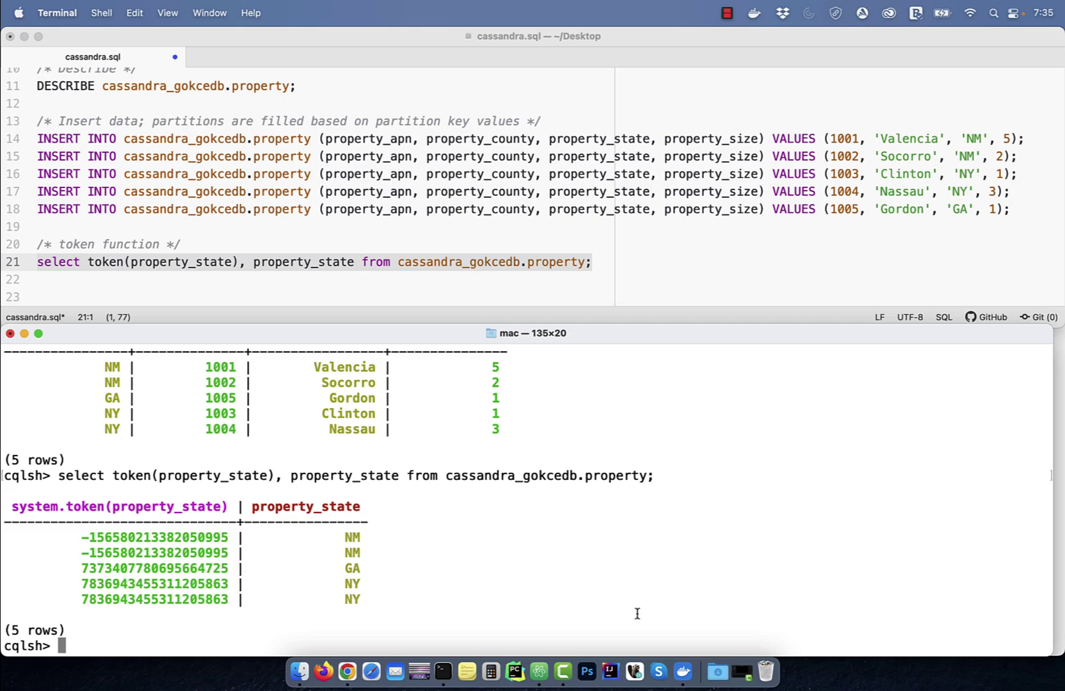
Bring up Docker Desktop showing the running containers cassandra-1 through cassandra-3.
click(684, 670)
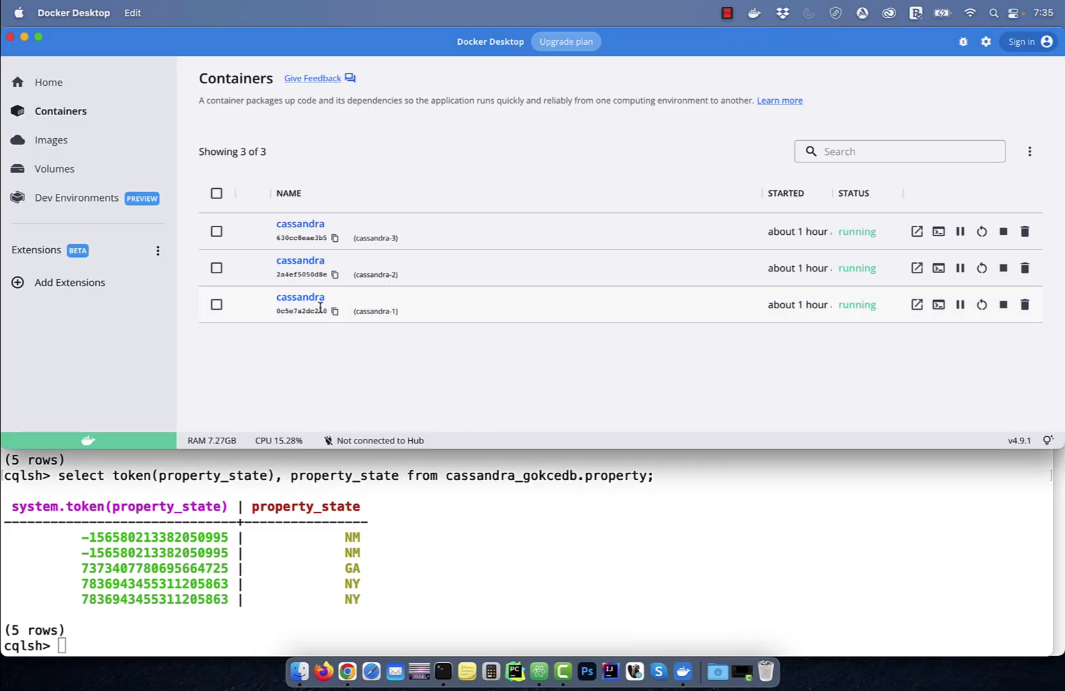